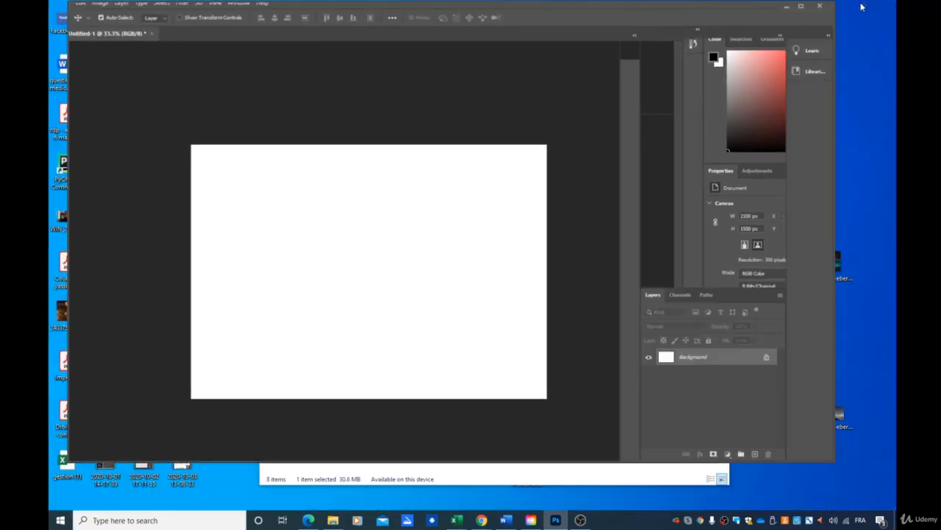
Step: Place the pexels-eberhard-grossgasteiger-572897 mountain photo on the blank canvas and scale it to about 2.52% near the lower-right corner
click(864, 5)
drag(749, 14, 727, 17)
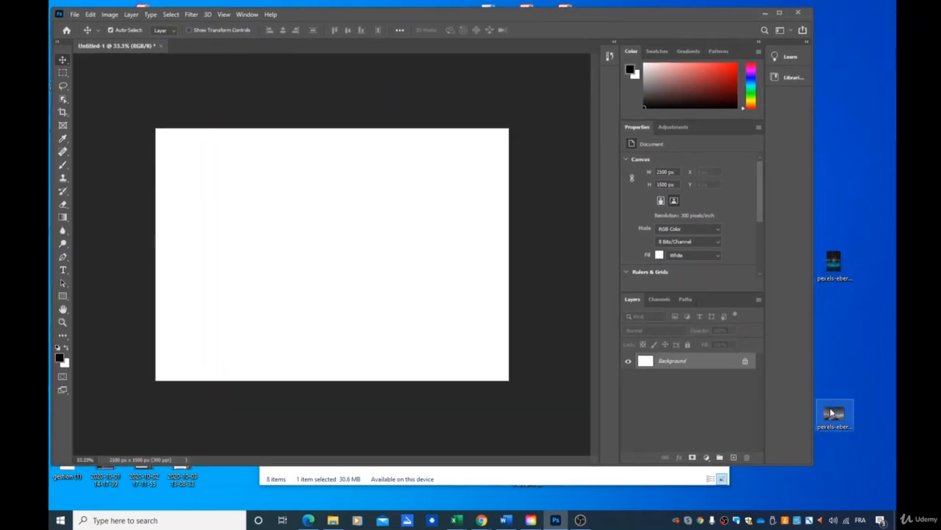
drag(833, 413, 857, 329)
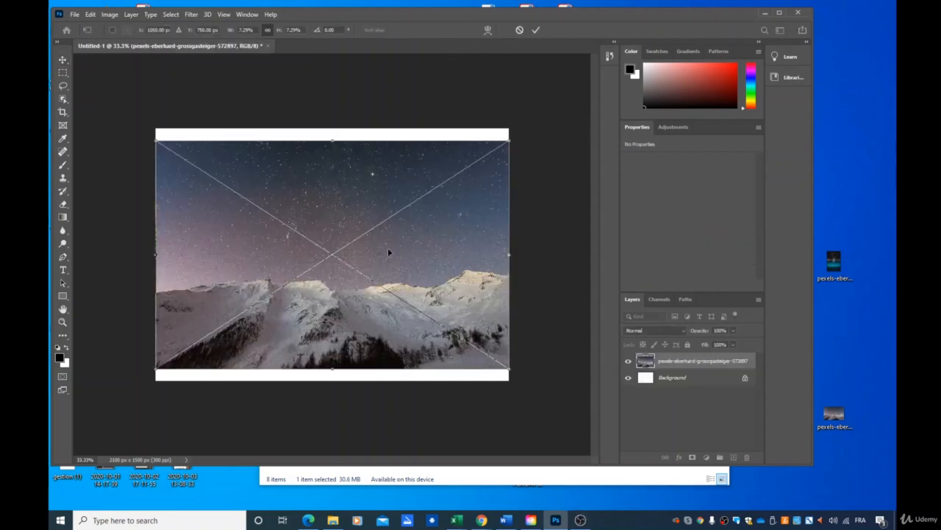
click(779, 13)
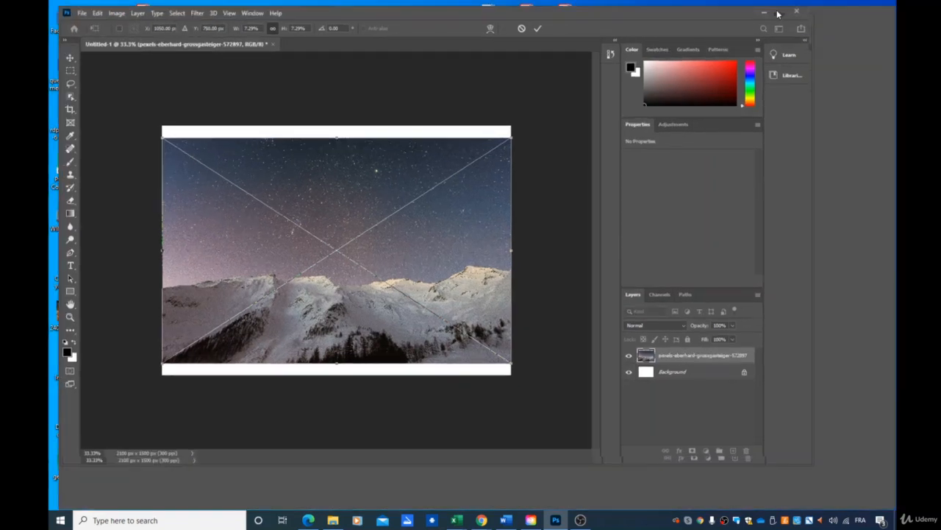
drag(196, 159, 427, 308)
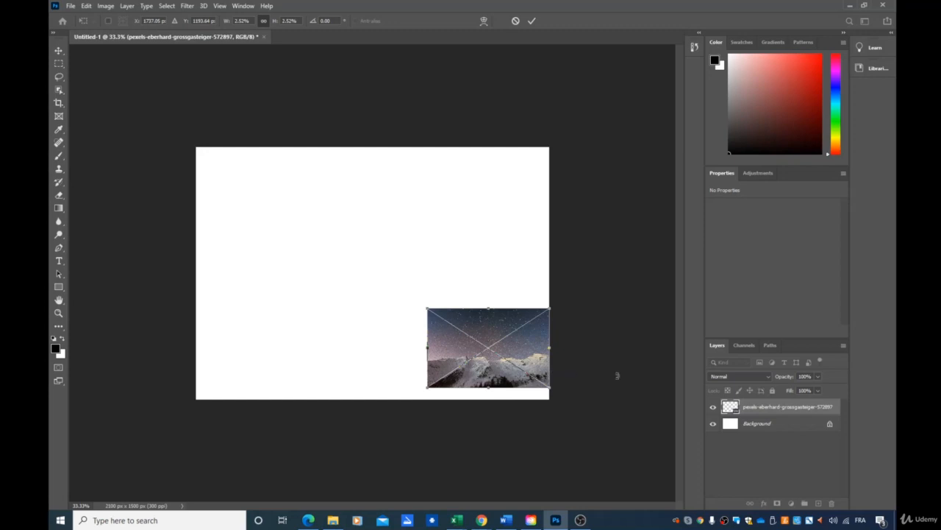
key(Return)
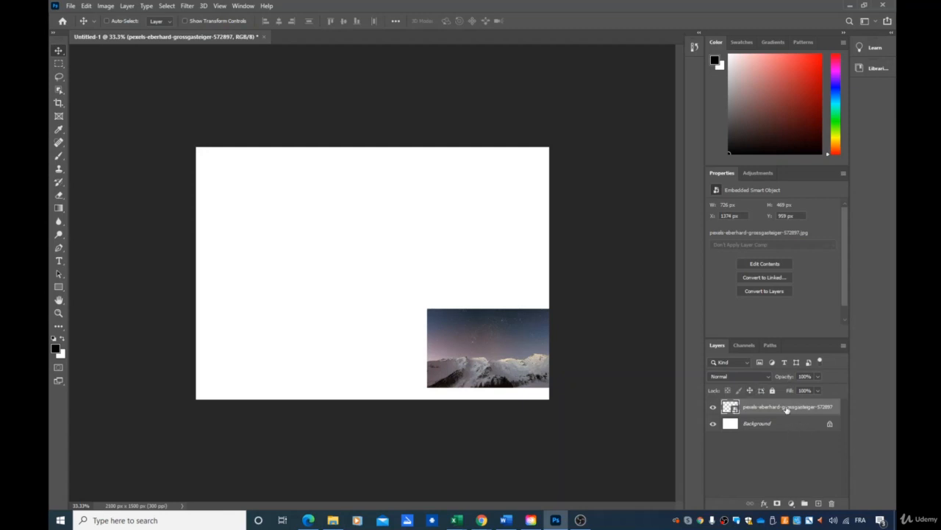
Step: Paste five copies of the mountain photo layer into the document
click(767, 459)
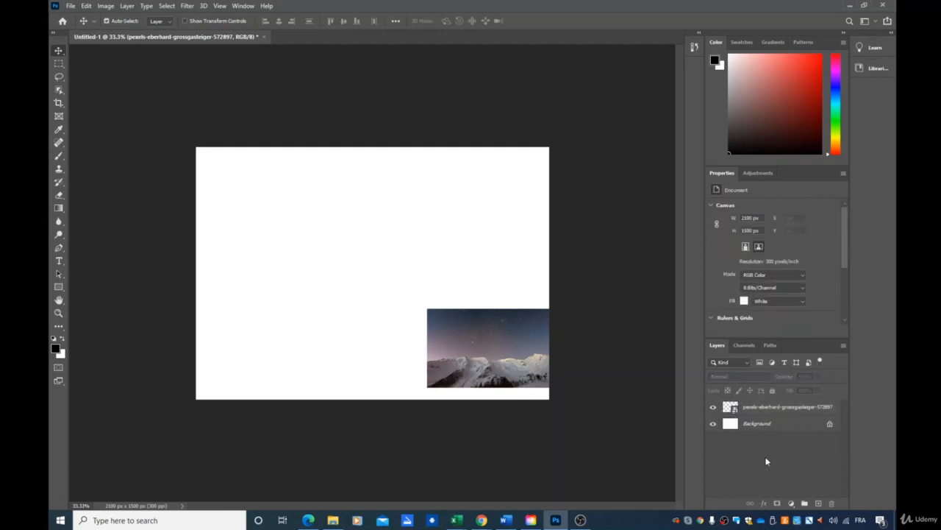
key(ctrl+v)
key(ctrl+v)
key(ctrl+v)
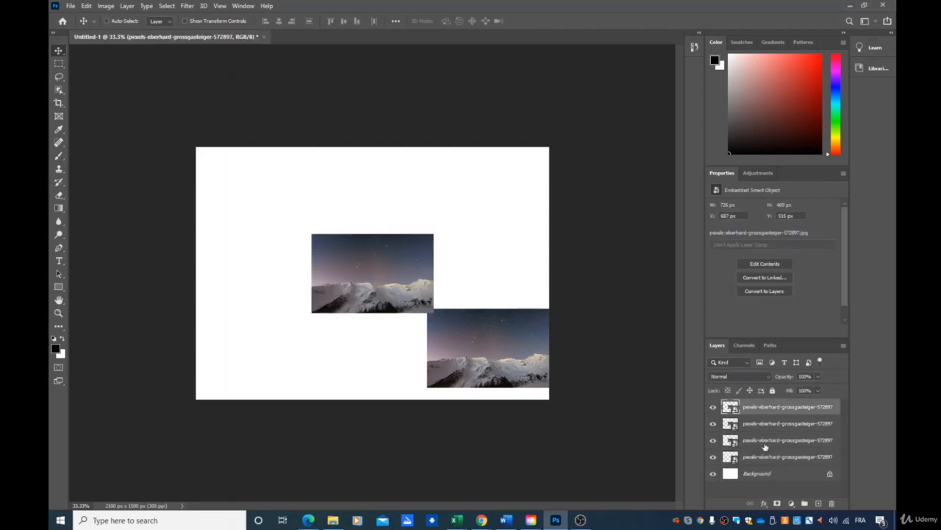
key(ctrl+v)
key(ctrl+v)
Step: Arrange the six mountain photos on the canvas in two columns of three
drag(375, 242, 438, 196)
drag(362, 267, 262, 188)
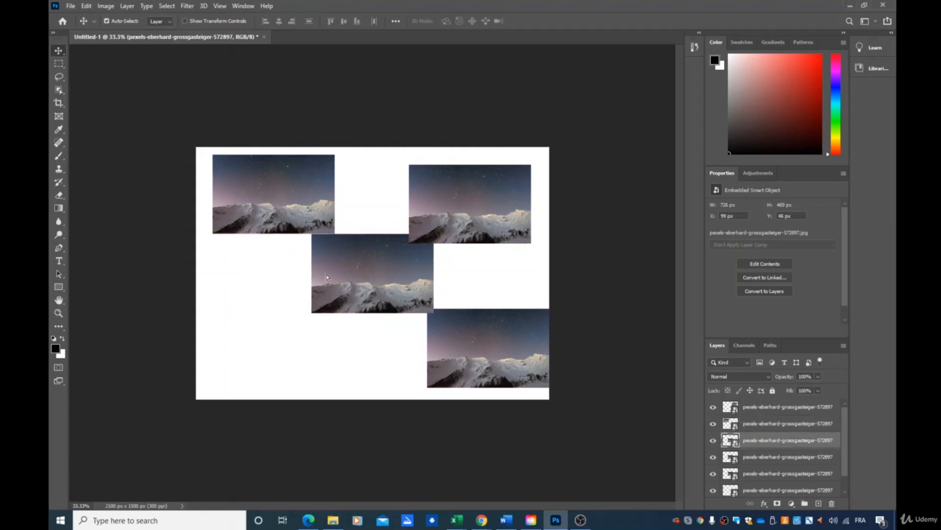
drag(328, 277, 228, 340)
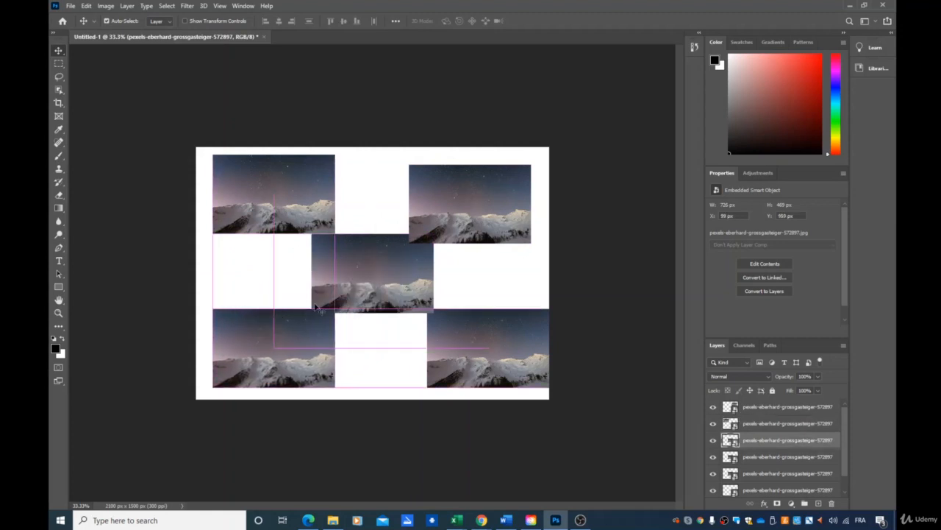
drag(350, 259, 266, 259)
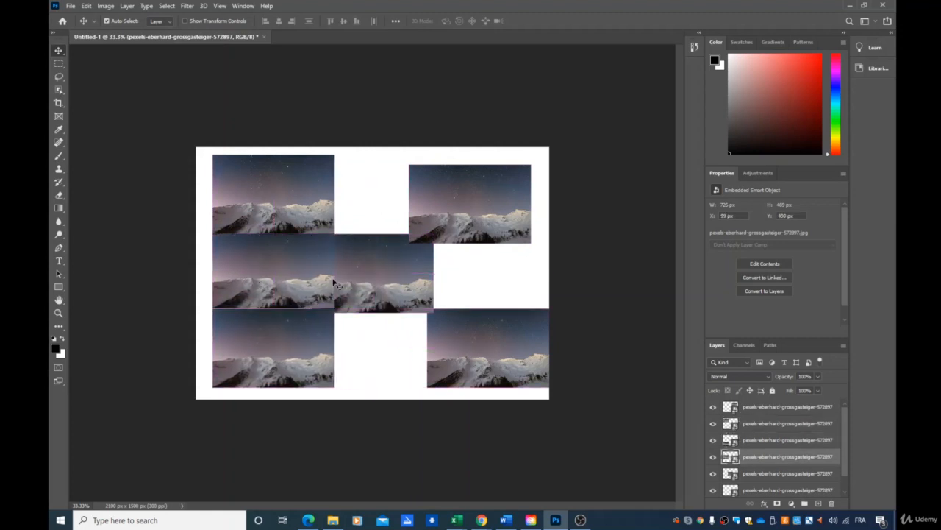
drag(333, 284, 471, 247)
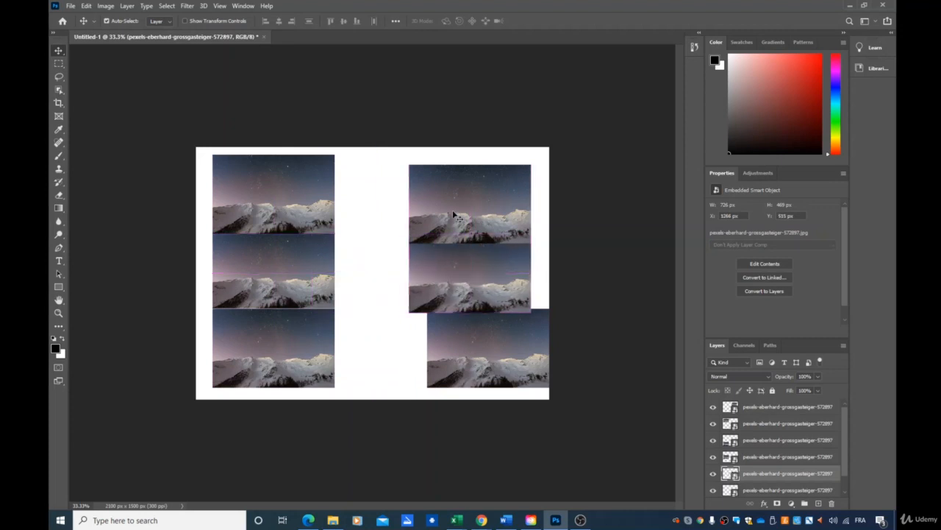
drag(456, 216, 425, 206)
drag(452, 263, 420, 258)
drag(483, 330, 438, 339)
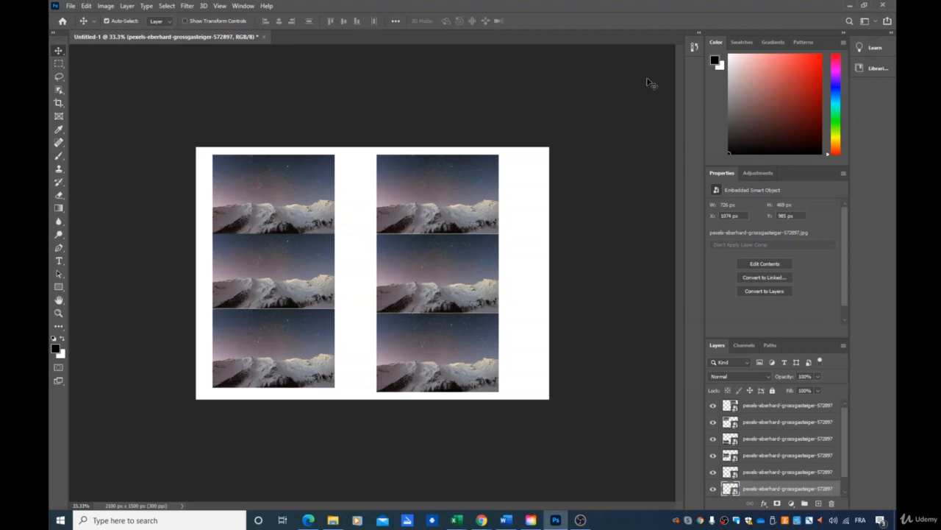
Step: Undo the last two photo moves
key(ctrl+z)
key(ctrl+z)
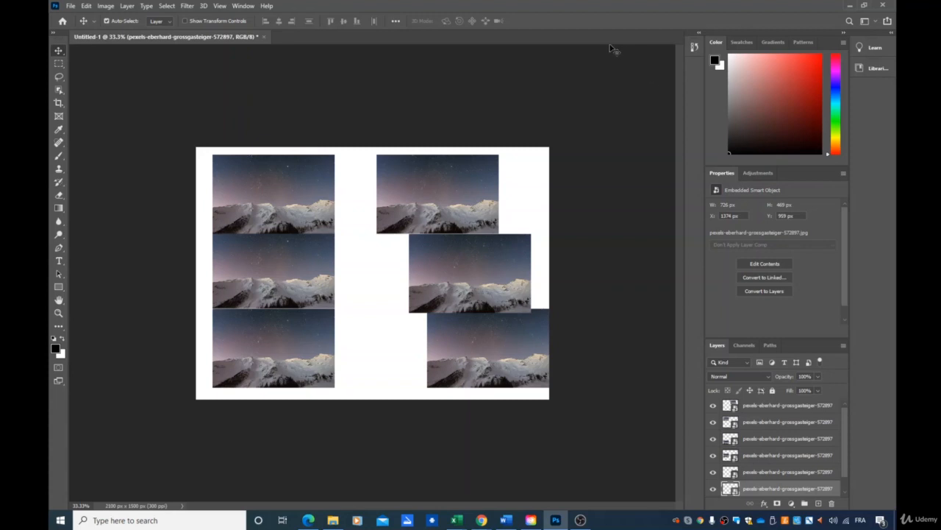
Step: Show the History panel, extend it to nearly full window height and examine the list of recorded states
click(236, 6)
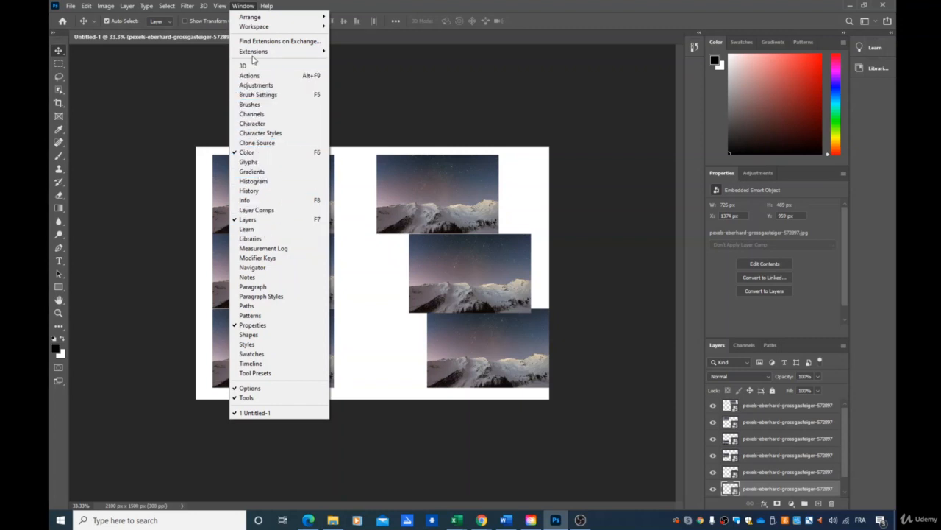
click(248, 192)
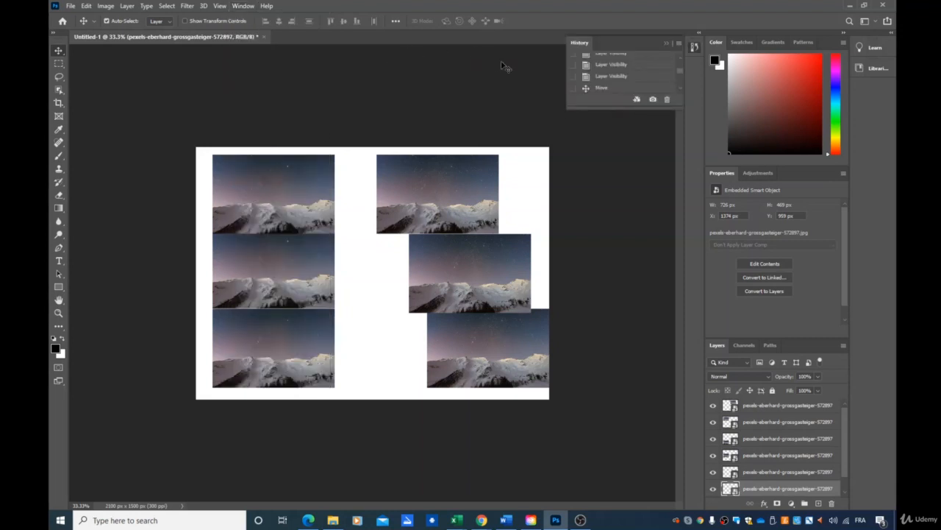
scroll(610, 78, down, 1)
scroll(609, 77, down, 4)
scroll(610, 77, up, 4)
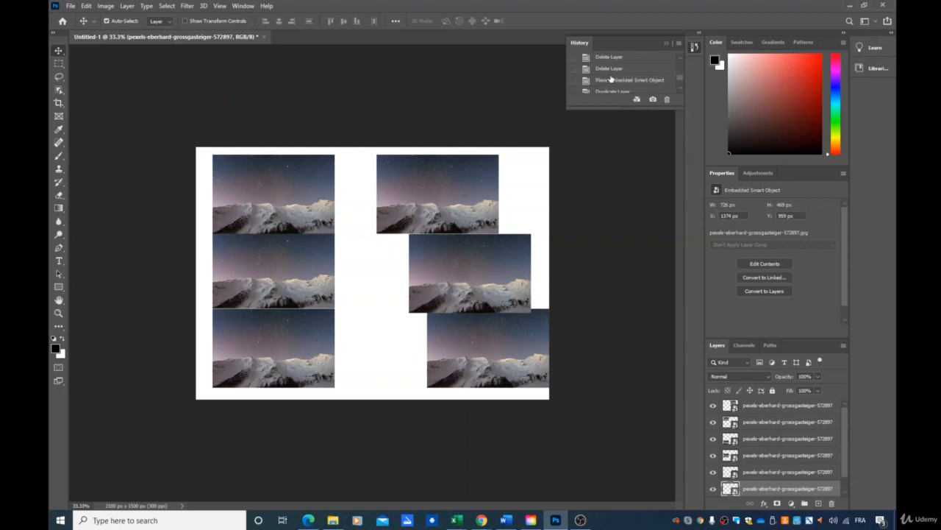
scroll(628, 83, up, 7)
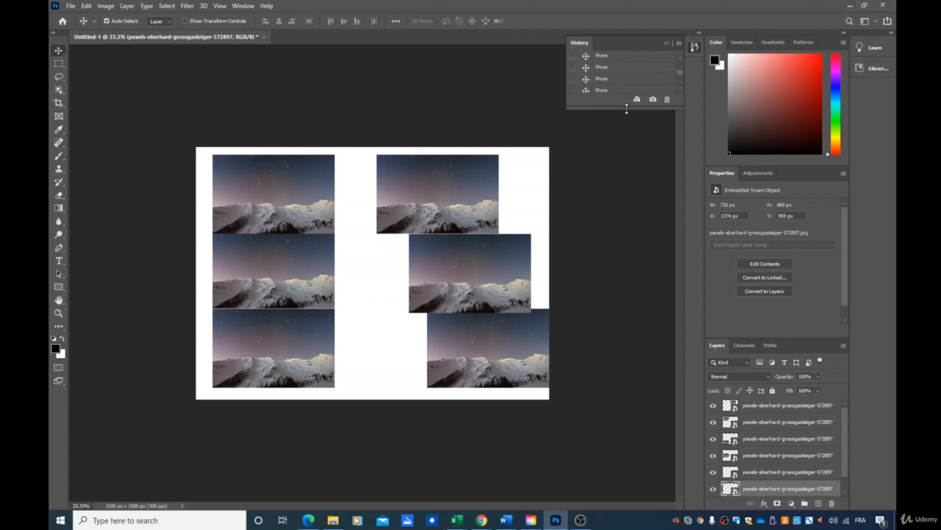
drag(626, 109, 632, 497)
scroll(648, 423, up, 3)
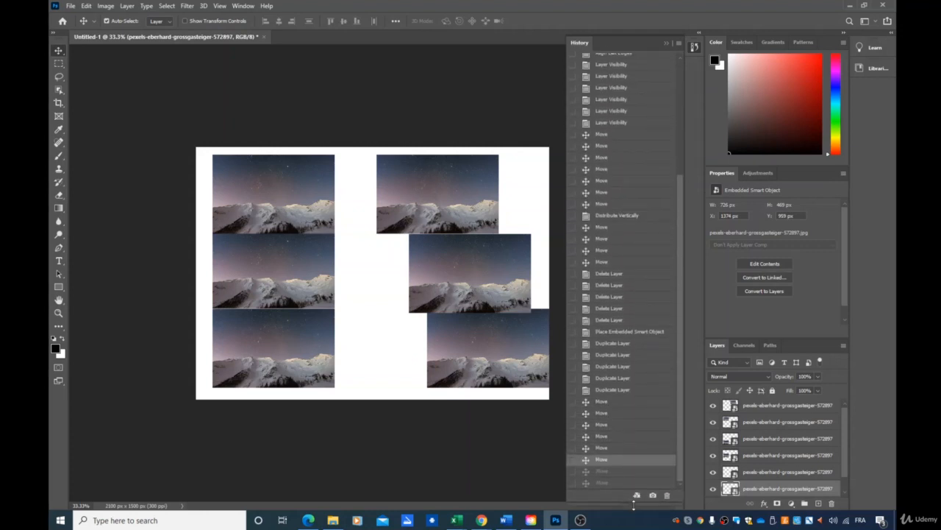
scroll(645, 419, up, 5)
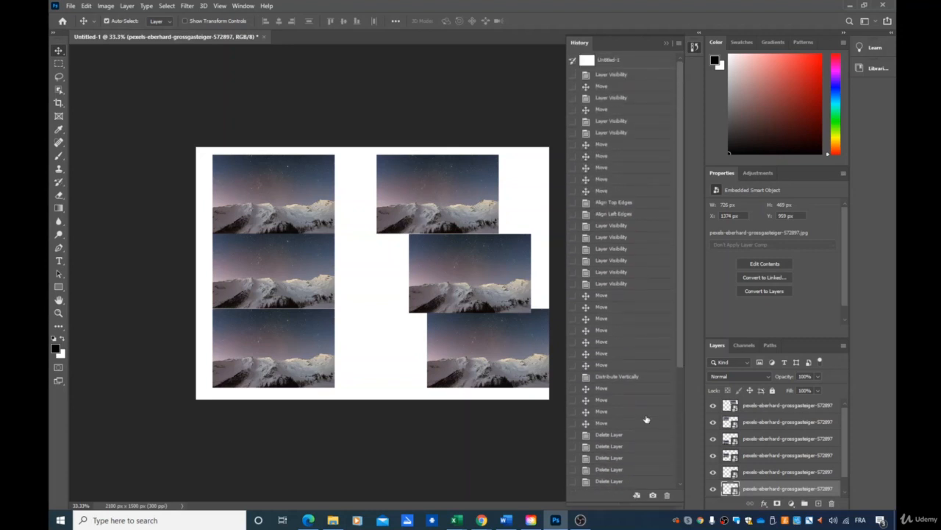
scroll(644, 414, down, 2)
scroll(642, 413, down, 4)
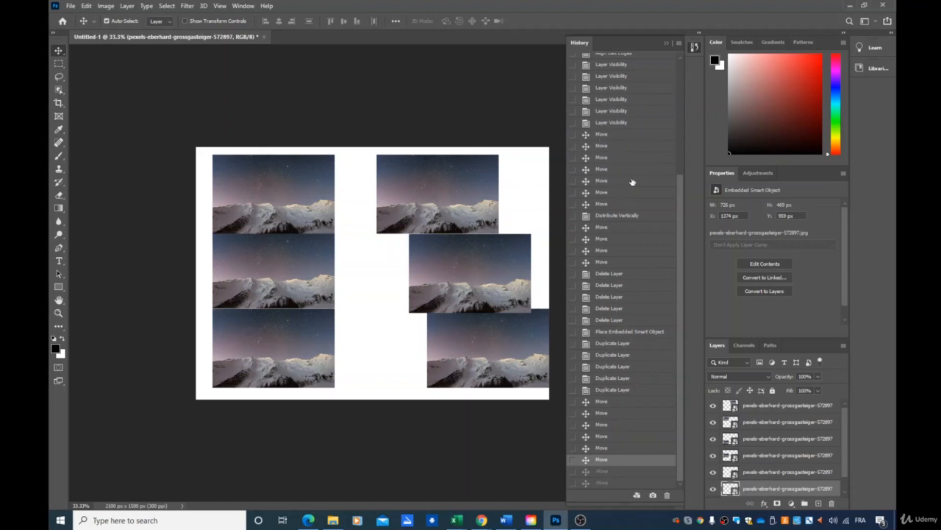
Step: Revert to the first Delete Layer history state, restore the second-to-last Move state, and collapse the History panel
click(606, 276)
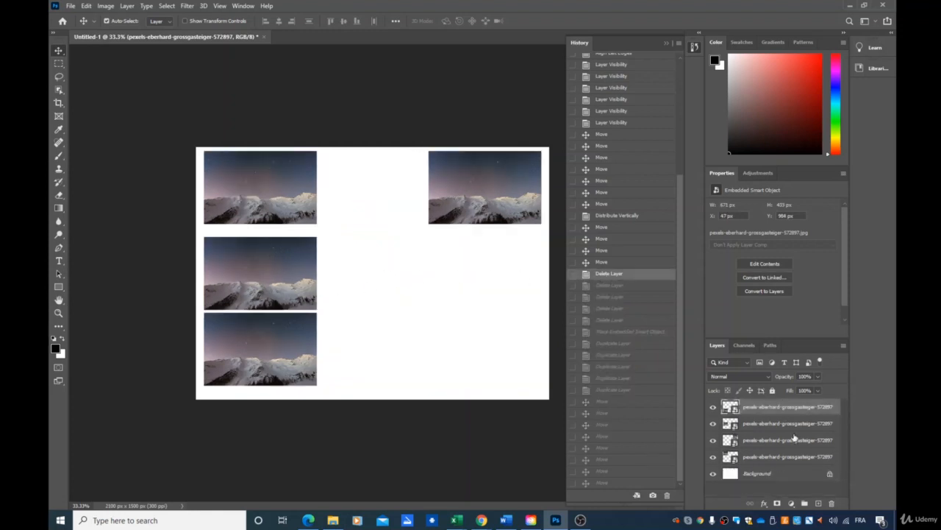
click(609, 472)
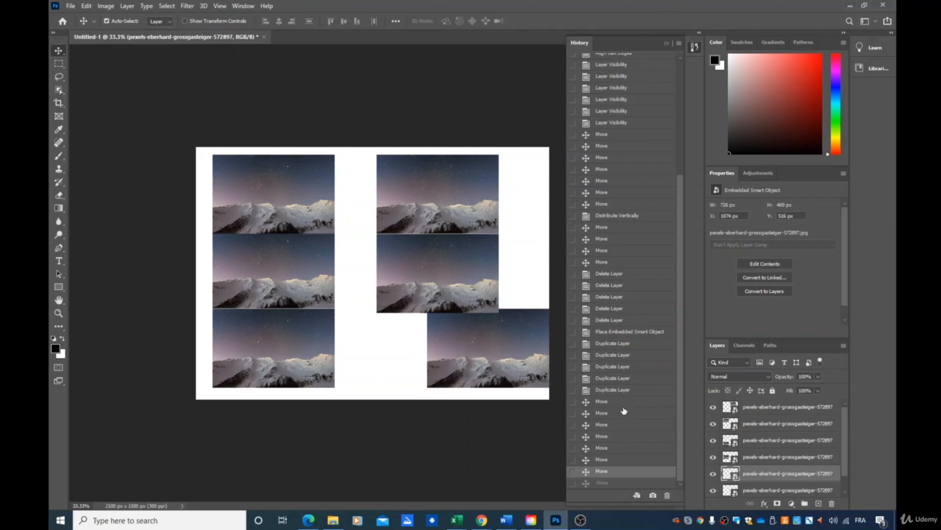
click(668, 45)
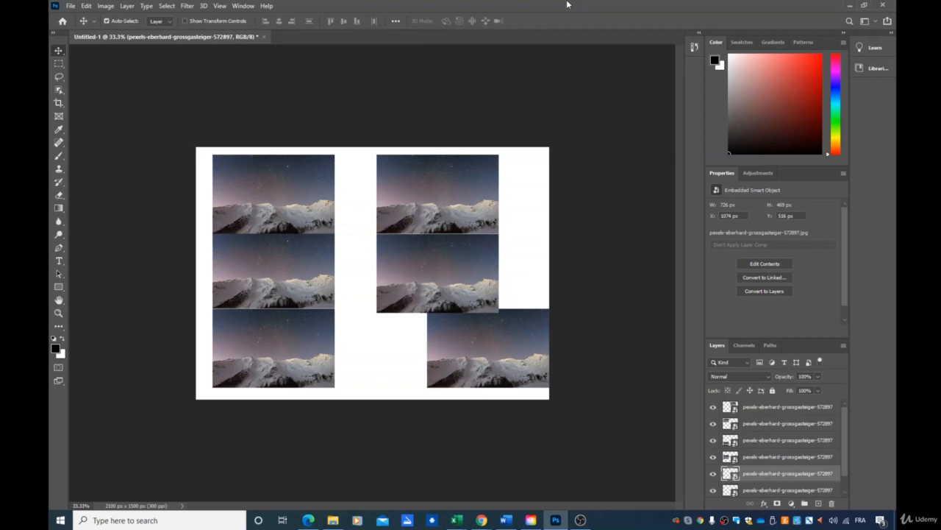
Step: Scale the upper-left photo down to about 317 by 205 px, keeping its upper-left corner in place
click(295, 220)
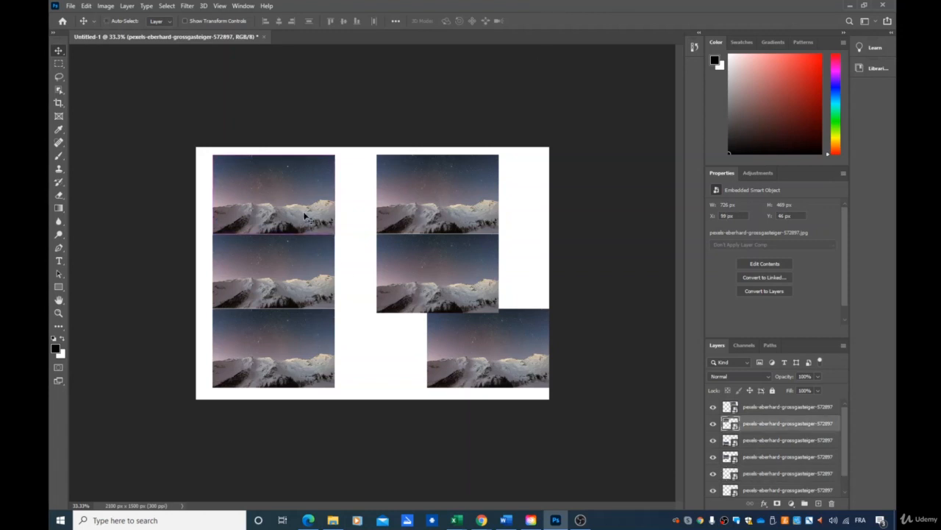
key(ctrl+t)
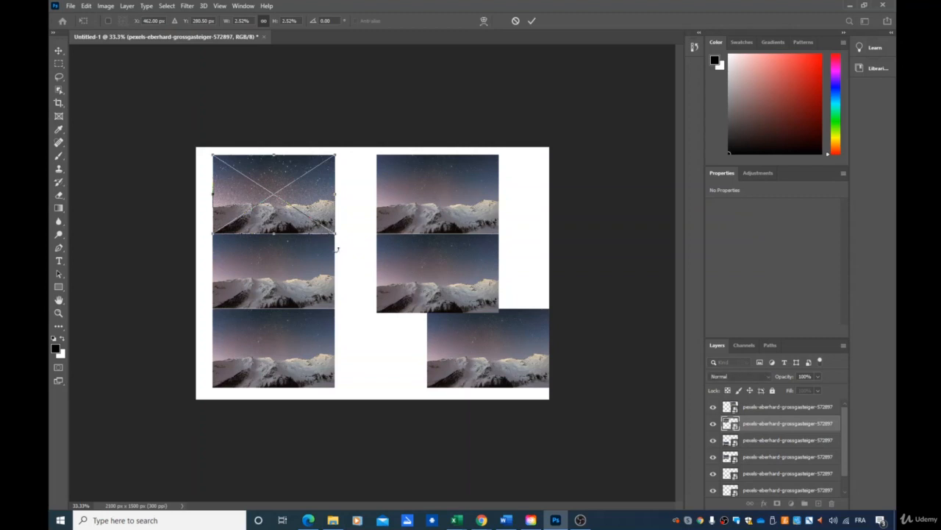
drag(335, 233, 265, 189)
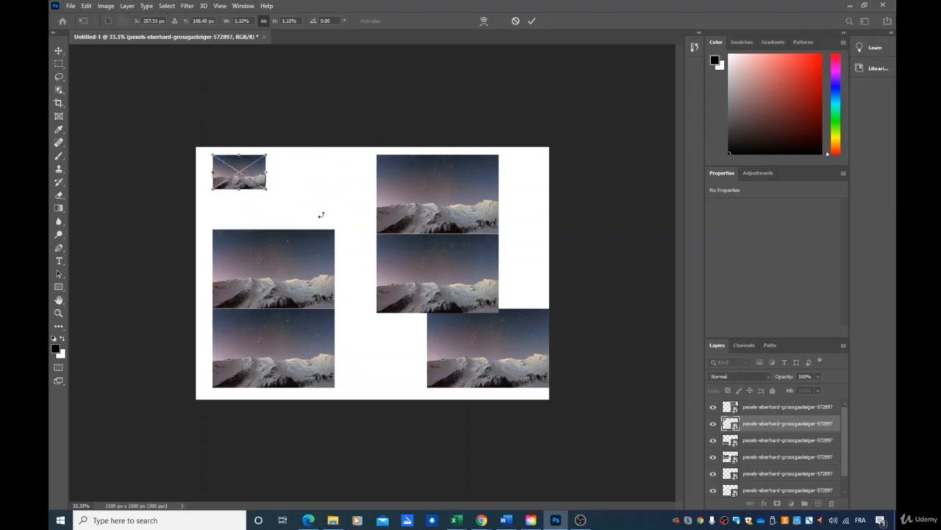
key(Return)
Step: Delete the five larger photo layers, keeping only the small photo and the Background
click(291, 267)
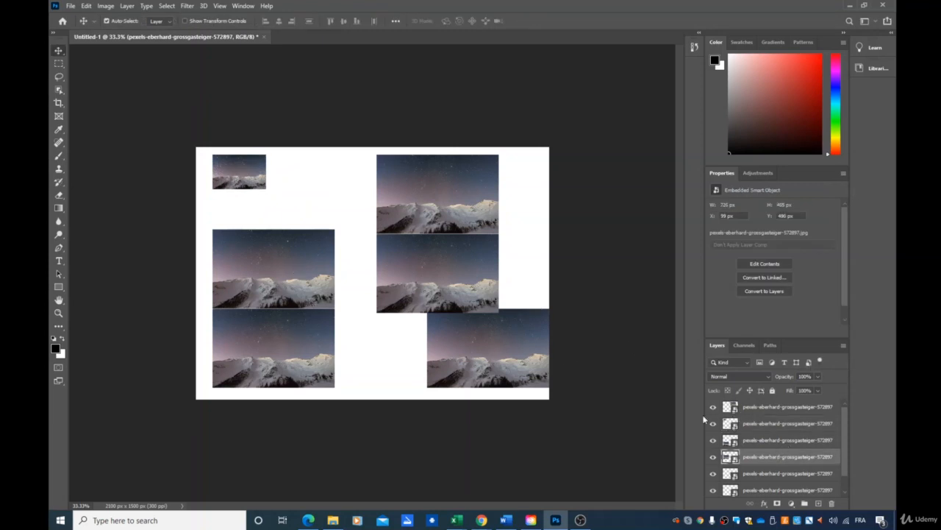
key(Delete)
key(Delete)
key(Delete)
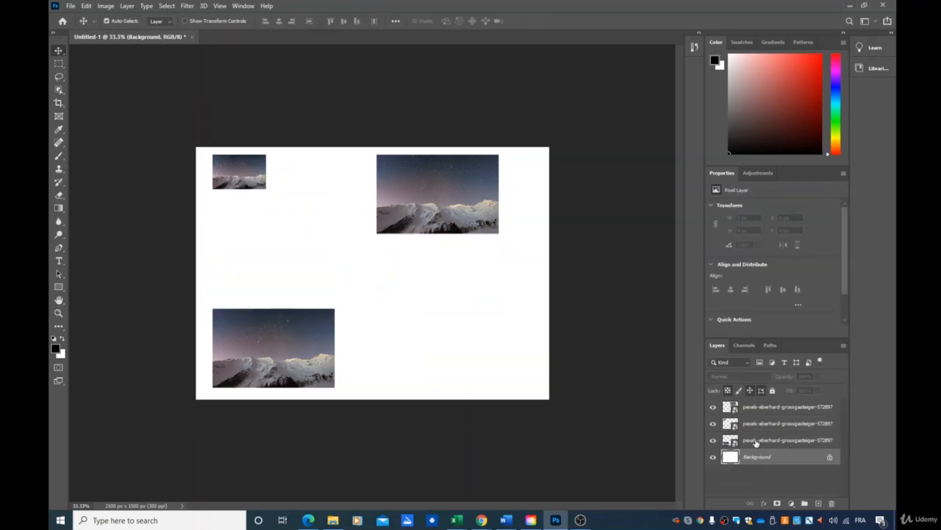
click(755, 442)
key(Delete)
click(756, 407)
key(Delete)
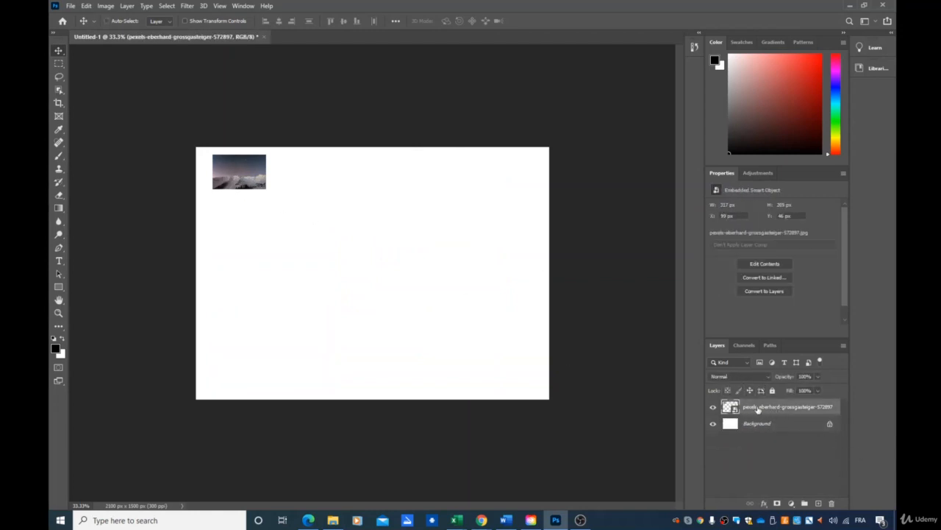
Step: Paste ten copies of the small photo and scatter them across the canvas
key(ctrl+v)
key(ctrl+v)
key(ctrl+v)
key(ctrl+v)
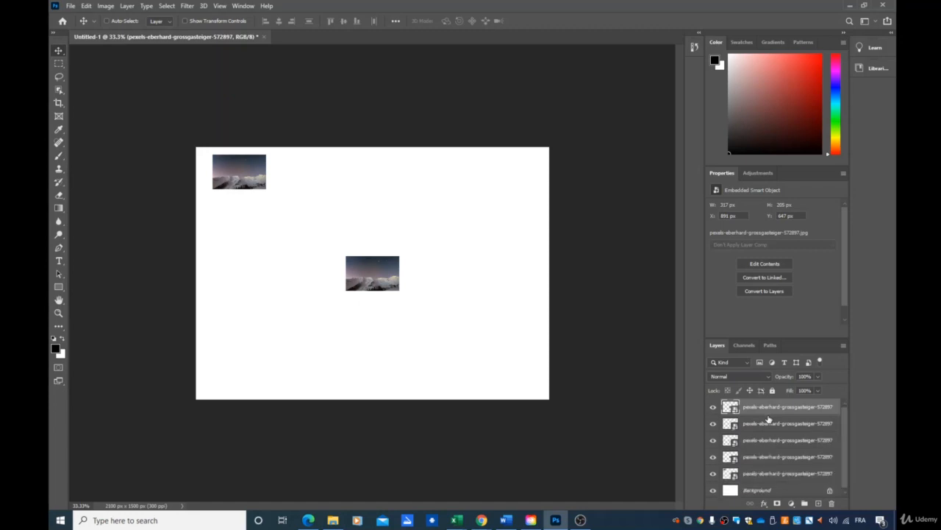
drag(371, 294, 336, 345)
drag(417, 310, 484, 345)
drag(389, 280, 496, 212)
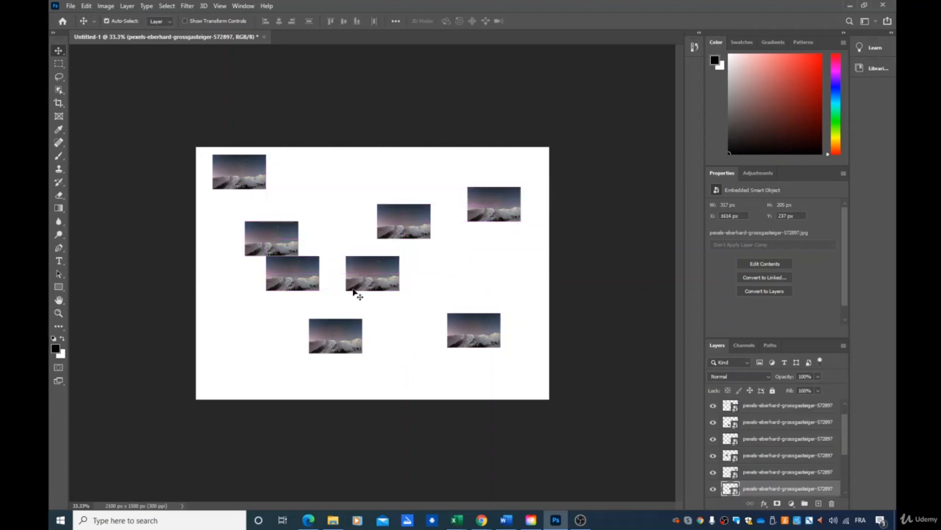
drag(353, 289, 264, 363)
drag(387, 277, 505, 271)
drag(360, 281, 354, 207)
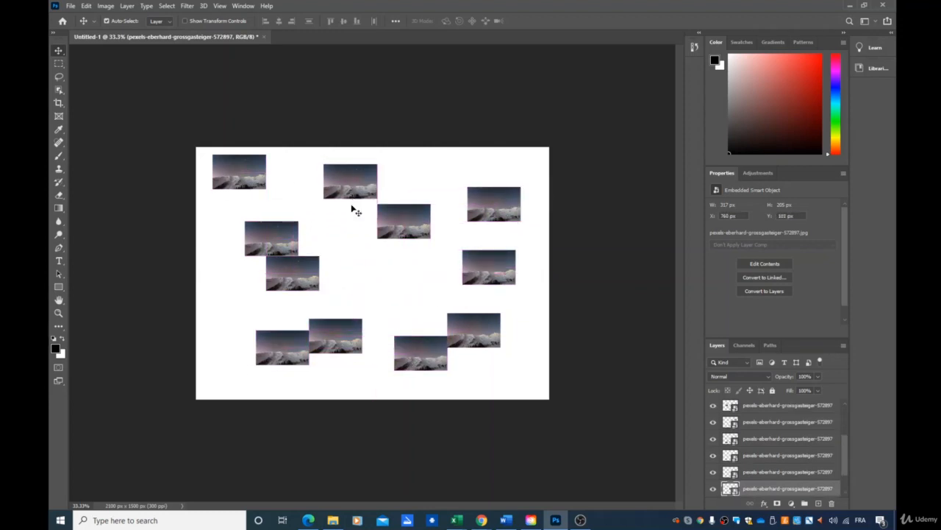
Step: Select the top three photo layers one at a time and return to the topmost one
scroll(776, 410, up, 1)
click(776, 413)
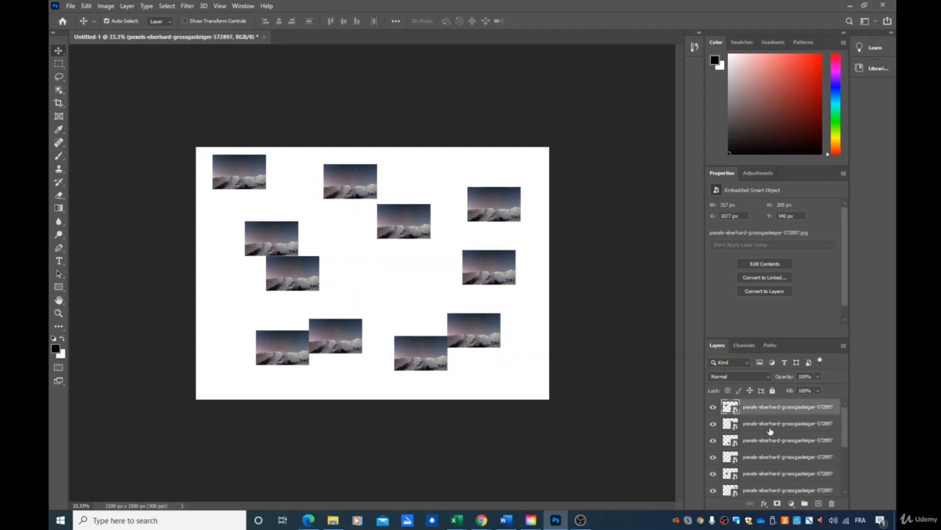
click(771, 431)
click(770, 449)
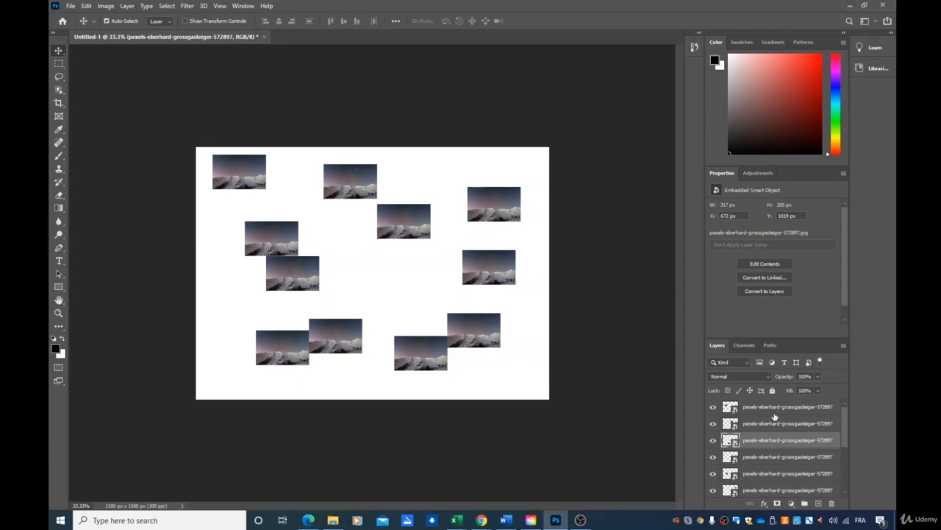
click(775, 414)
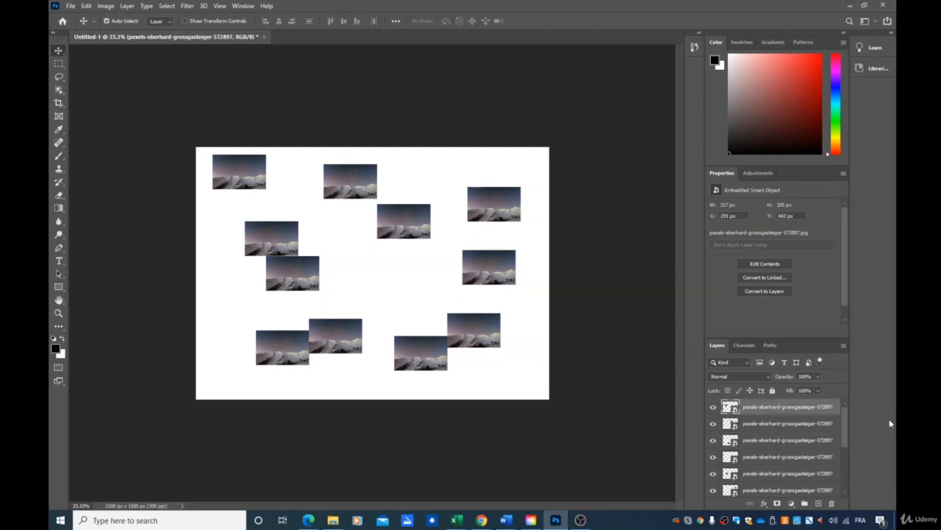
Step: Select all eleven photo layers without the Background, align their left edges, and shift the resulting column slightly toward the canvas's left edge
ctrl+click(784, 428)
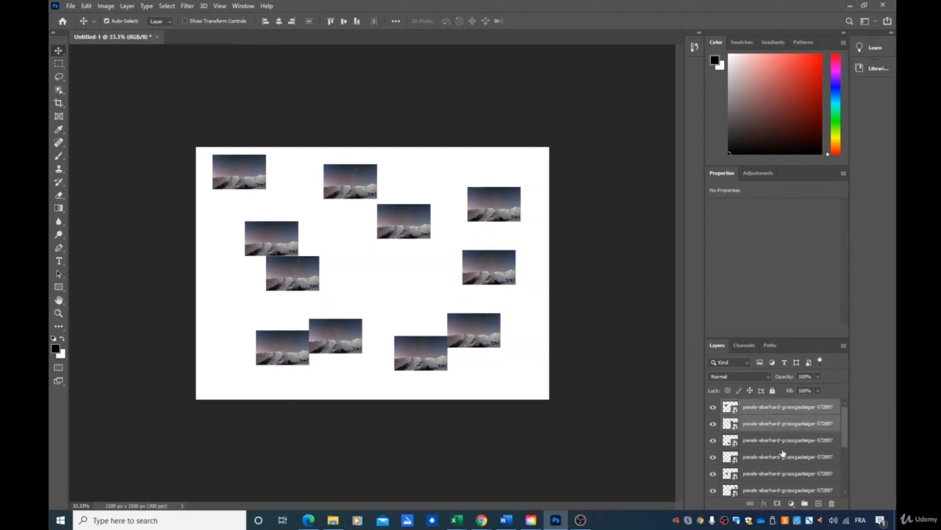
ctrl+click(784, 447)
ctrl+click(782, 462)
scroll(782, 439, down, 5)
scroll(784, 439, up, 4)
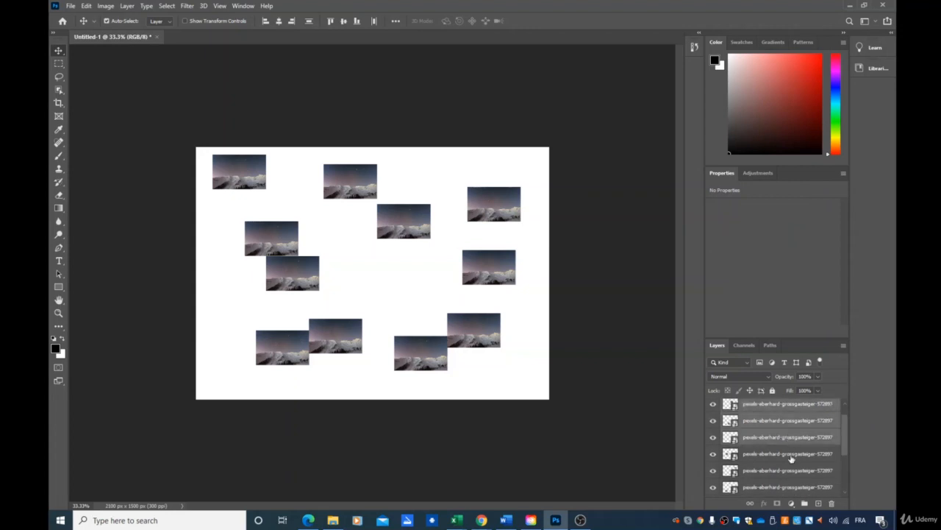
ctrl+click(792, 458)
ctrl+click(790, 478)
ctrl+click(789, 489)
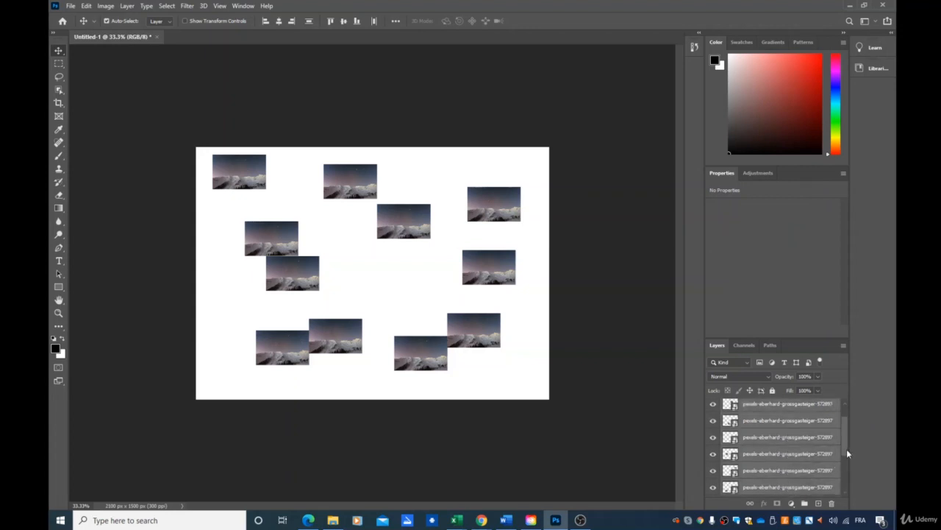
drag(846, 450, 846, 464)
ctrl+click(794, 458)
ctrl+click(782, 474)
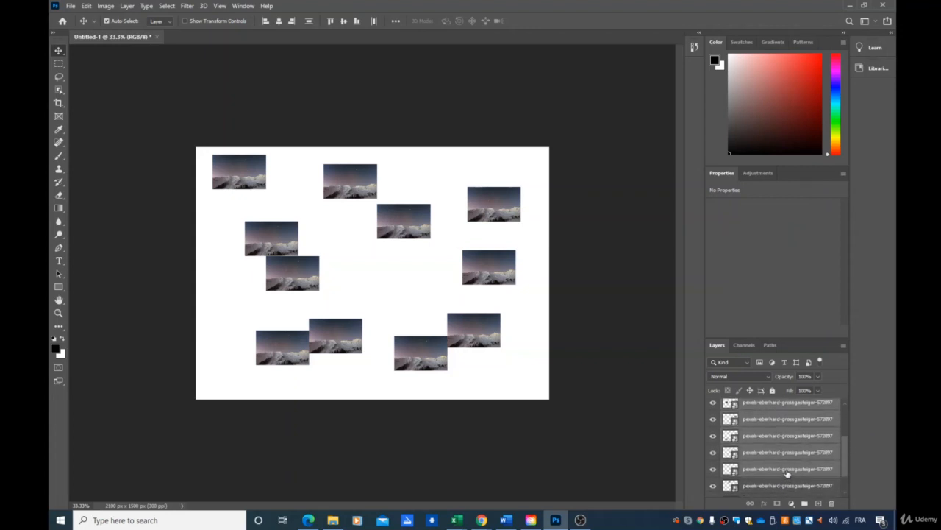
ctrl+click(790, 485)
drag(845, 461, 843, 481)
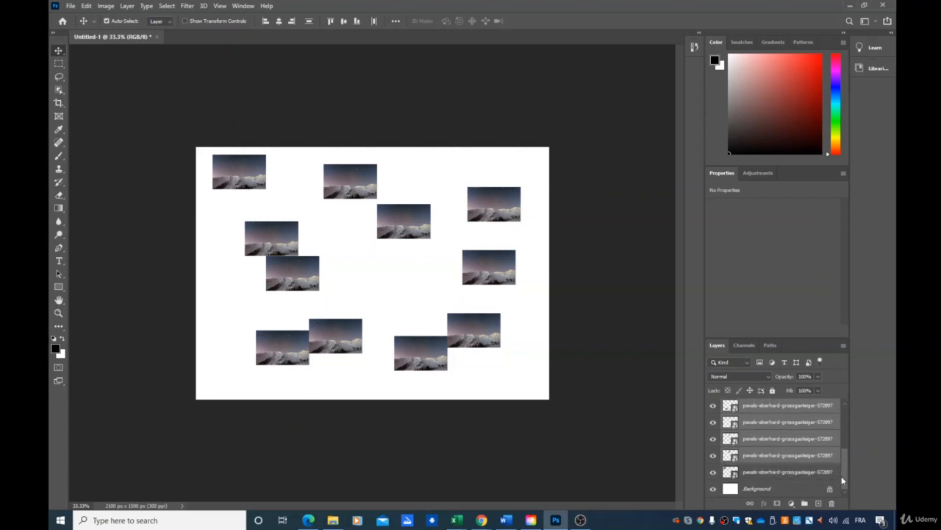
ctrl+click(789, 475)
scroll(805, 459, up, 5)
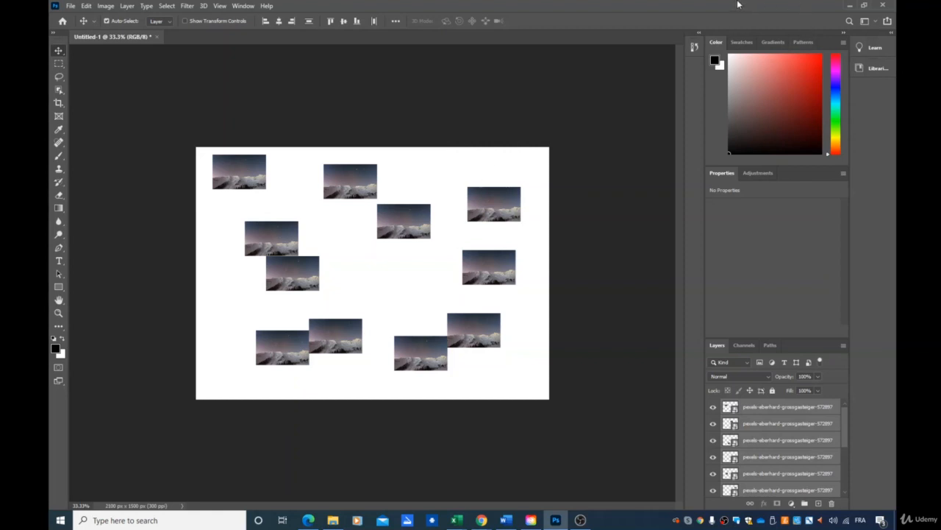
click(265, 20)
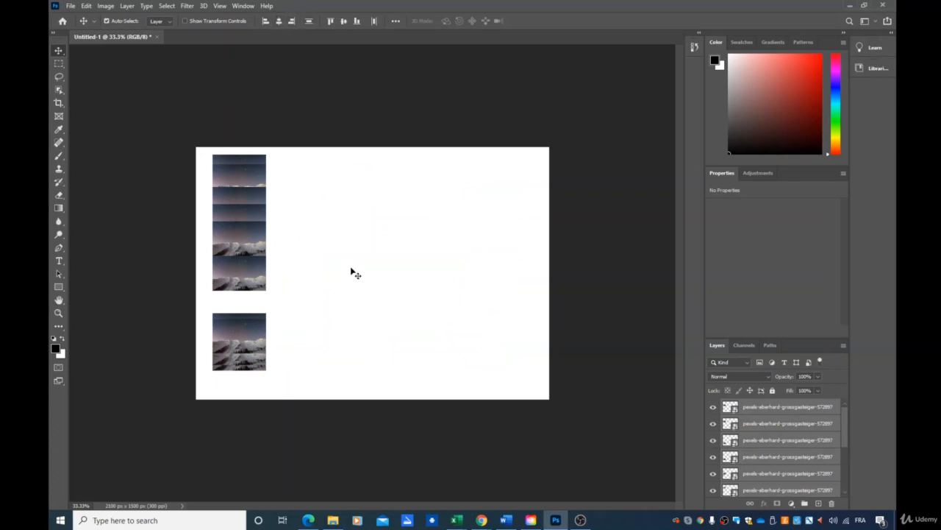
drag(244, 329, 261, 318)
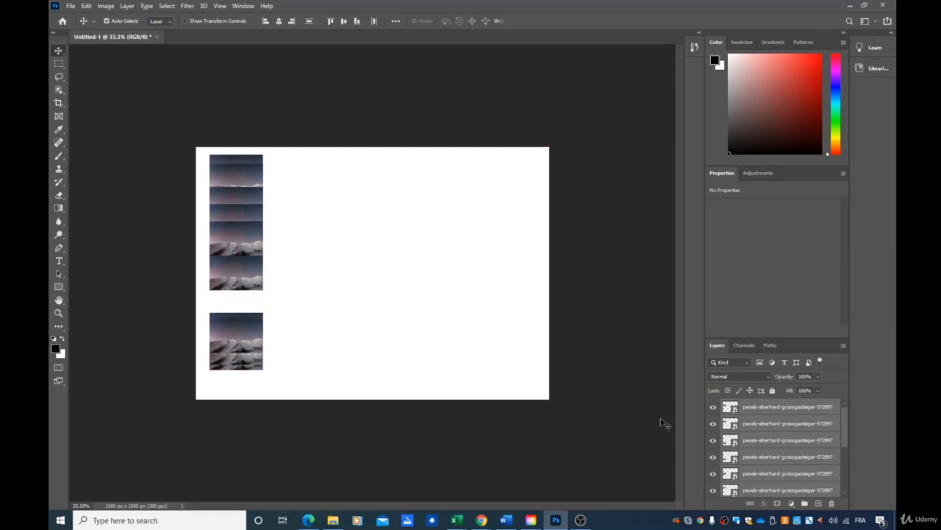
Step: Pull the overlapping photos out of the left-aligned column one at a time and scatter them across the canvas
click(758, 440)
click(765, 408)
drag(236, 225, 406, 211)
drag(234, 209, 375, 318)
drag(258, 274, 346, 221)
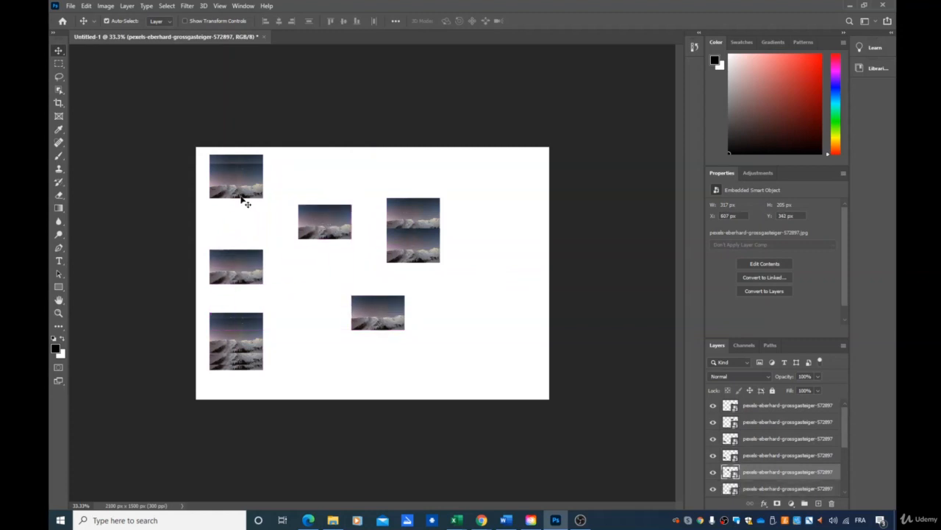
drag(246, 201, 283, 225)
drag(267, 316, 355, 256)
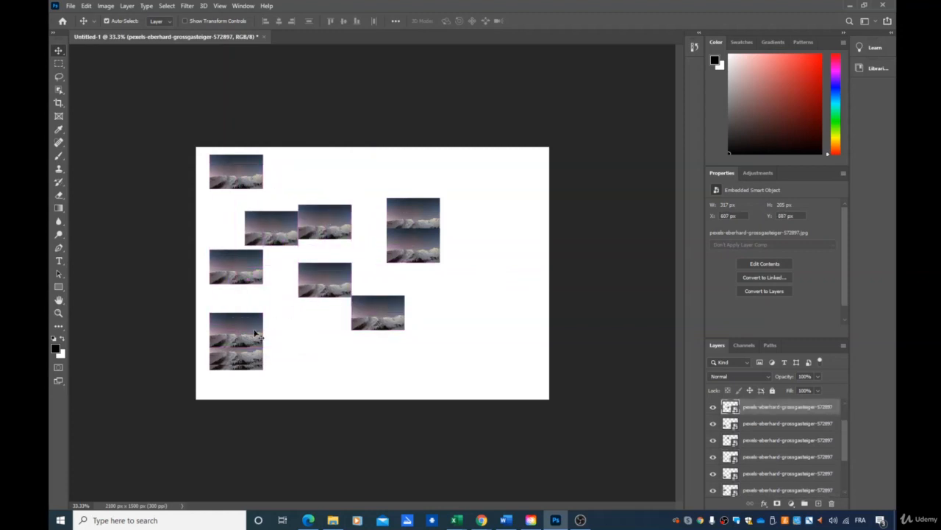
drag(254, 330, 390, 344)
drag(267, 357, 329, 346)
drag(235, 361, 456, 355)
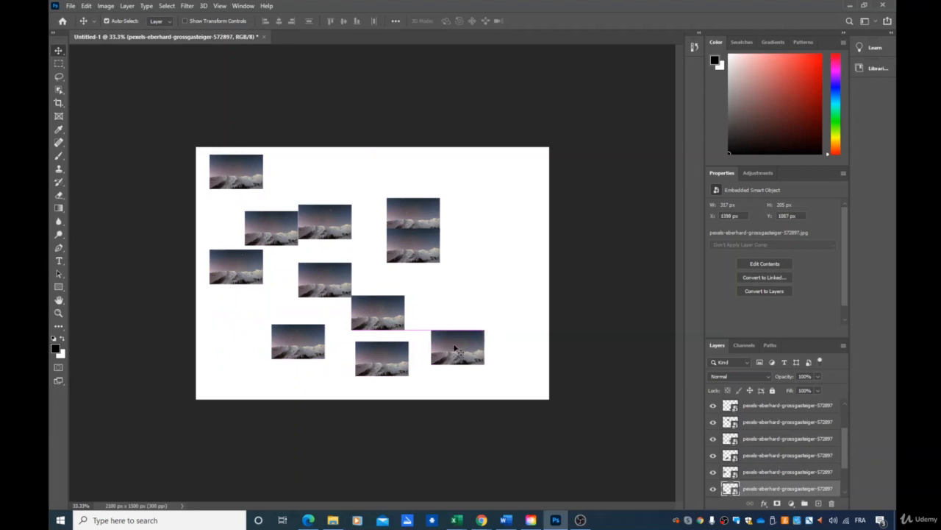
Step: Select all eleven scattered photo layers without the Background and align their horizontal centers
shift+click(774, 422)
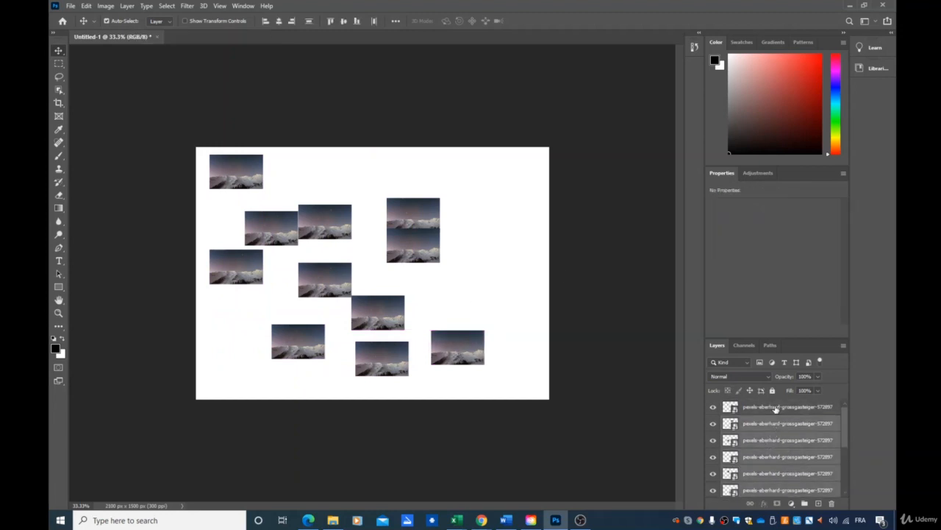
drag(846, 425, 848, 487)
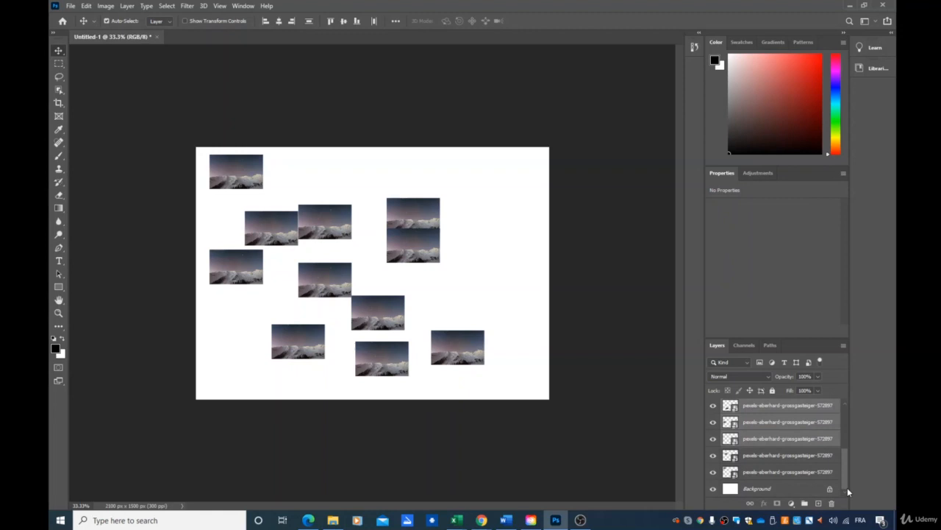
click(779, 471)
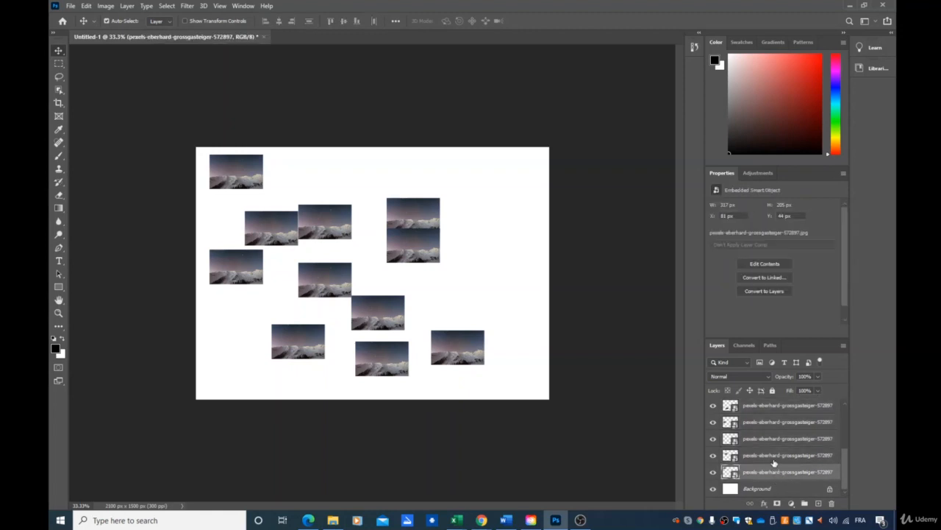
shift+click(776, 456)
shift+click(772, 439)
shift+click(775, 422)
shift+click(775, 408)
scroll(776, 416, up, 4)
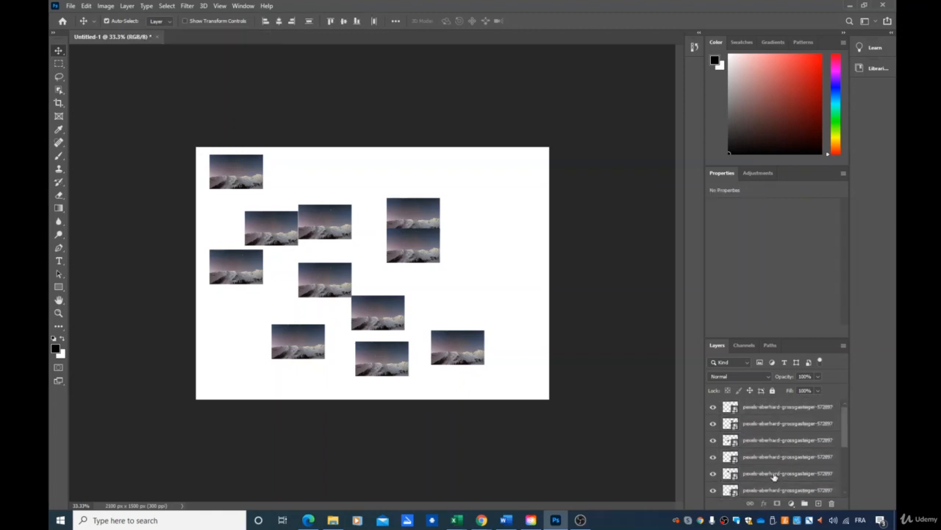
shift+click(776, 491)
shift+click(775, 475)
shift+click(775, 458)
shift+click(775, 440)
shift+click(772, 423)
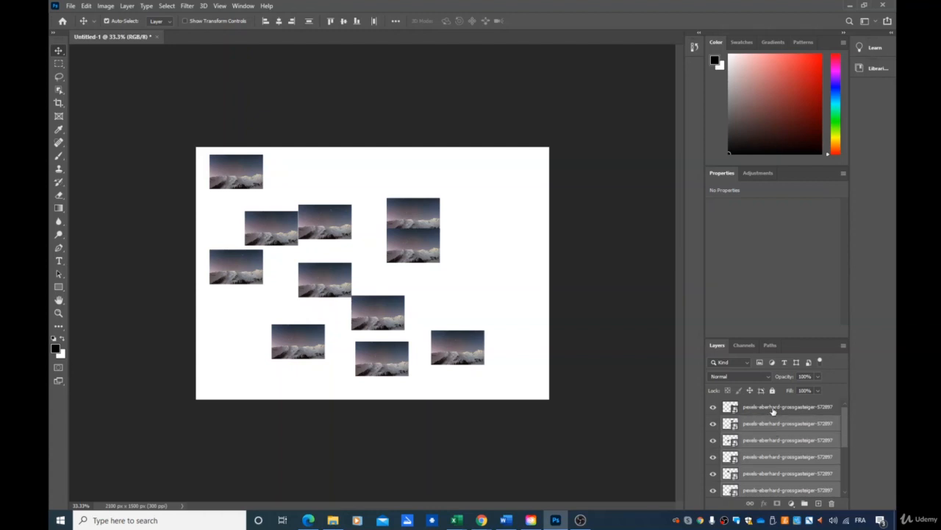
shift+click(773, 409)
scroll(774, 435, down, 3)
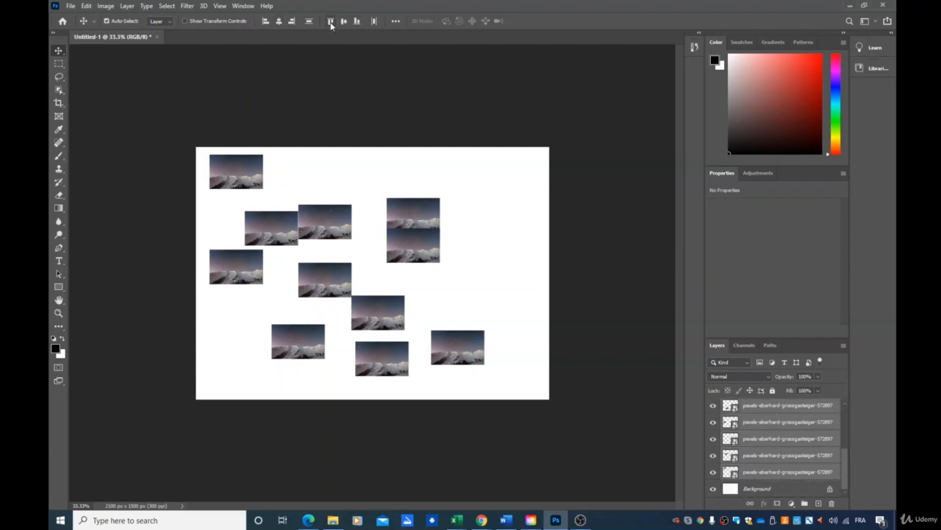
click(280, 22)
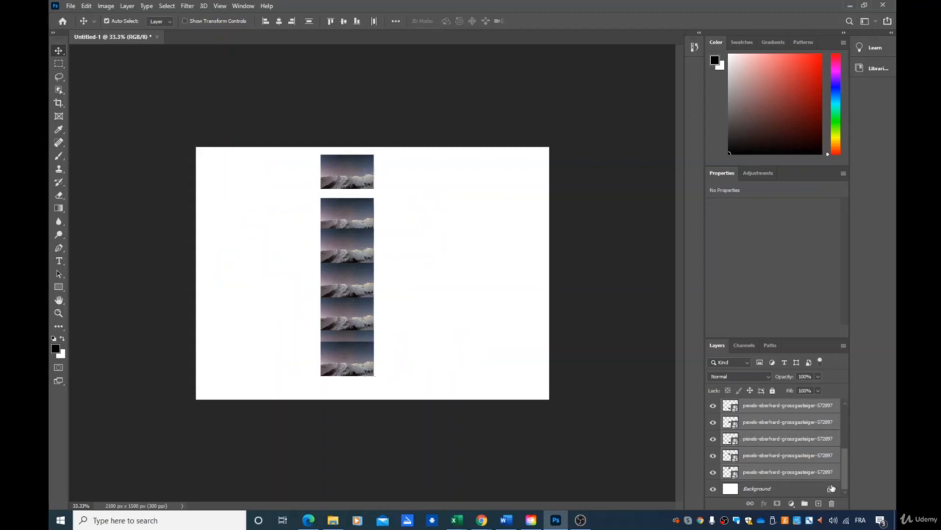
Step: Select the photo layers from the one just above the Background up to the second from the top and align their top edges
click(787, 490)
scroll(783, 471, up, 2)
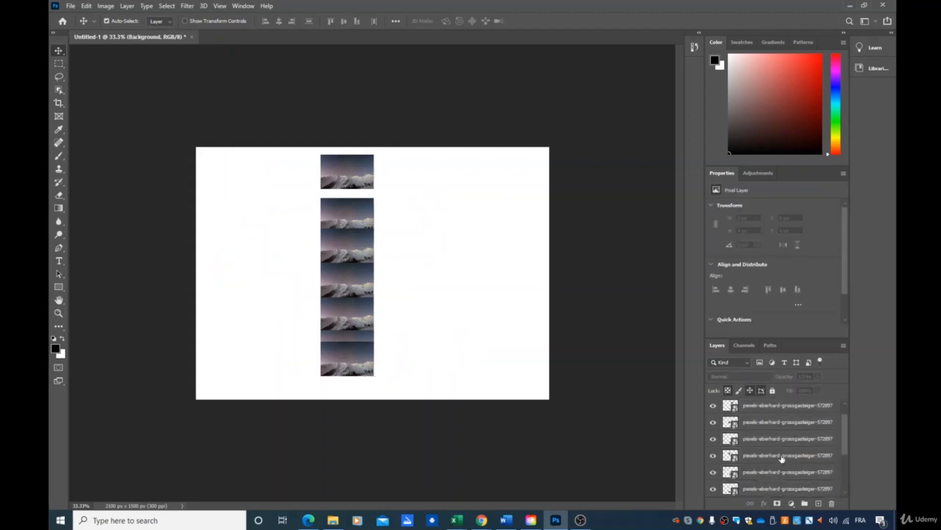
shift+click(767, 423)
scroll(783, 447, down, 2)
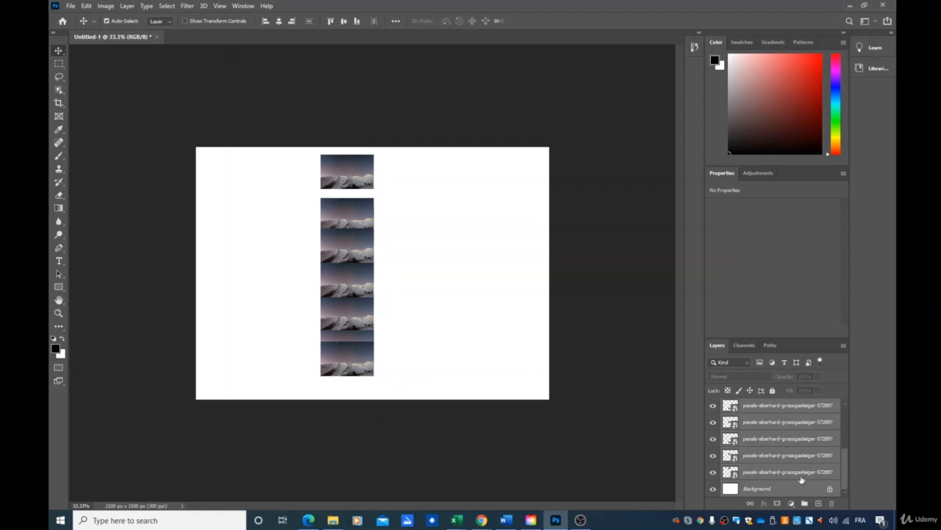
click(751, 490)
click(770, 472)
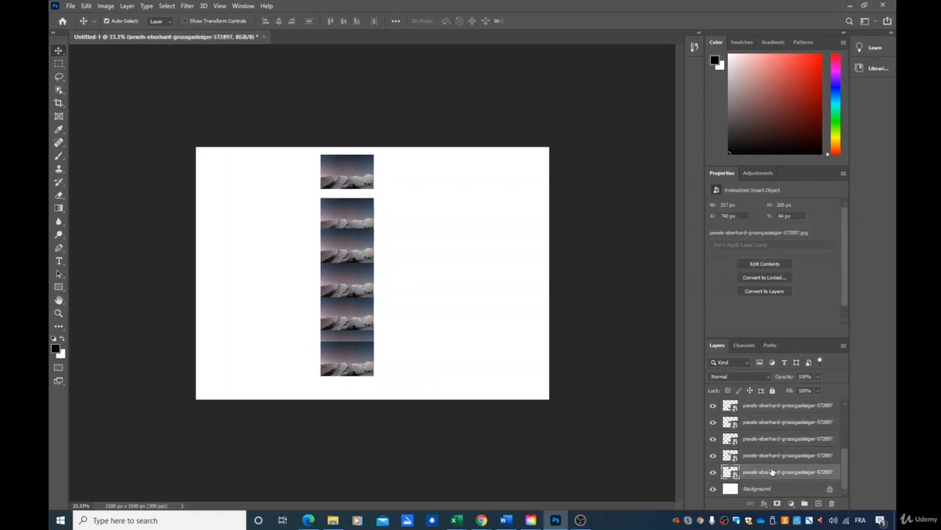
scroll(783, 471, up, 1)
shift+click(767, 410)
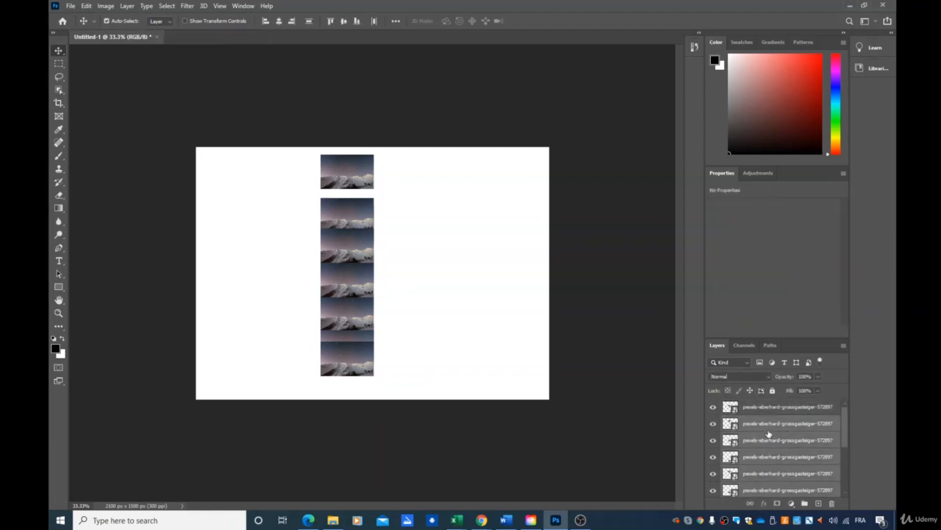
mouse_move(845, 425)
mouse_down()
mouse_move(845, 506)
mouse_move(845, 416)
mouse_up()
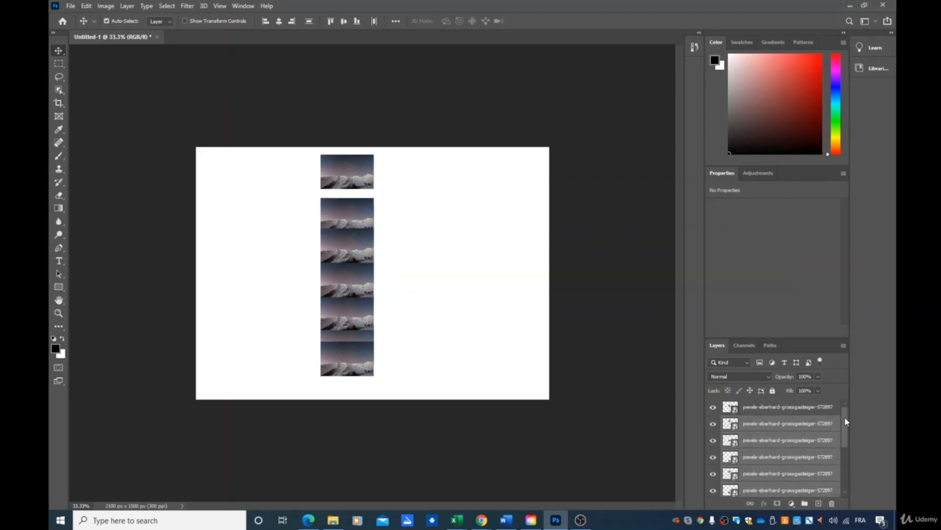
click(330, 22)
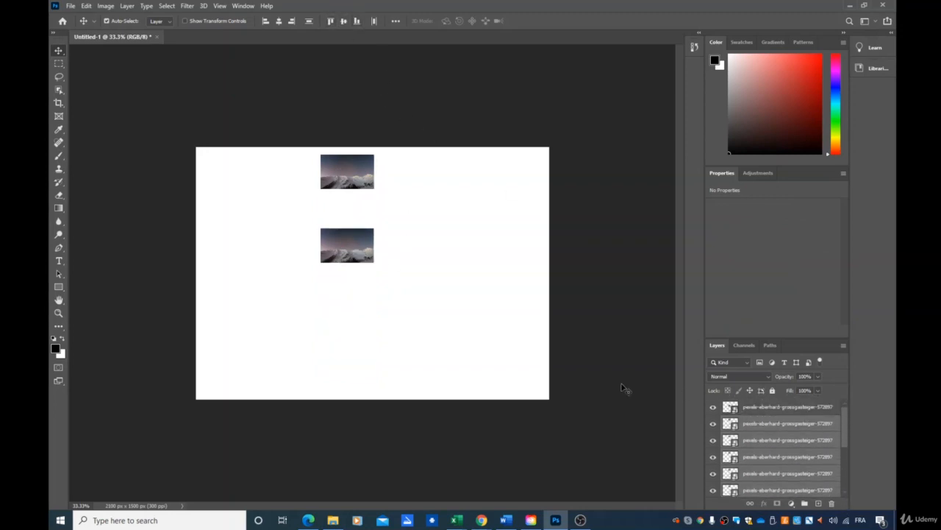
Step: Deselect the layers and spread the overlapping photos into three loose rows across the upper part of the canvas
click(411, 316)
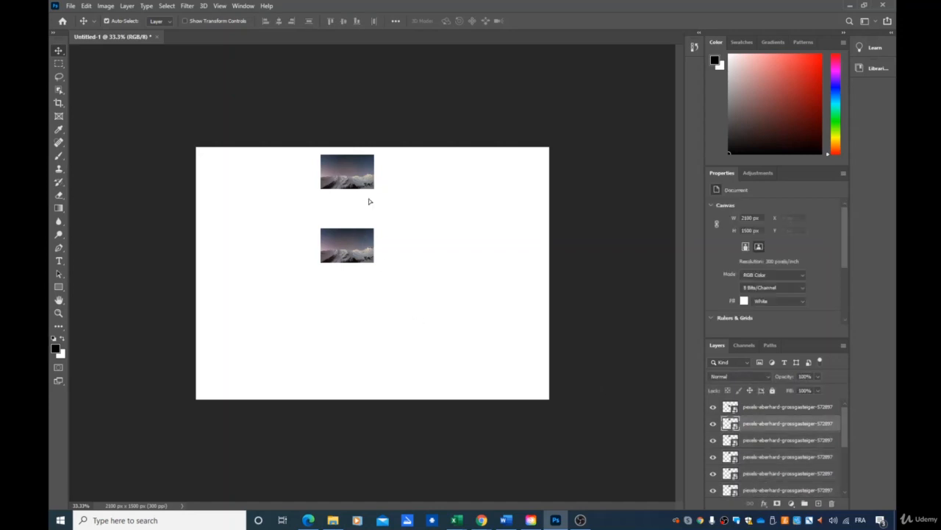
drag(335, 236, 284, 268)
drag(343, 181, 444, 182)
drag(335, 177, 376, 234)
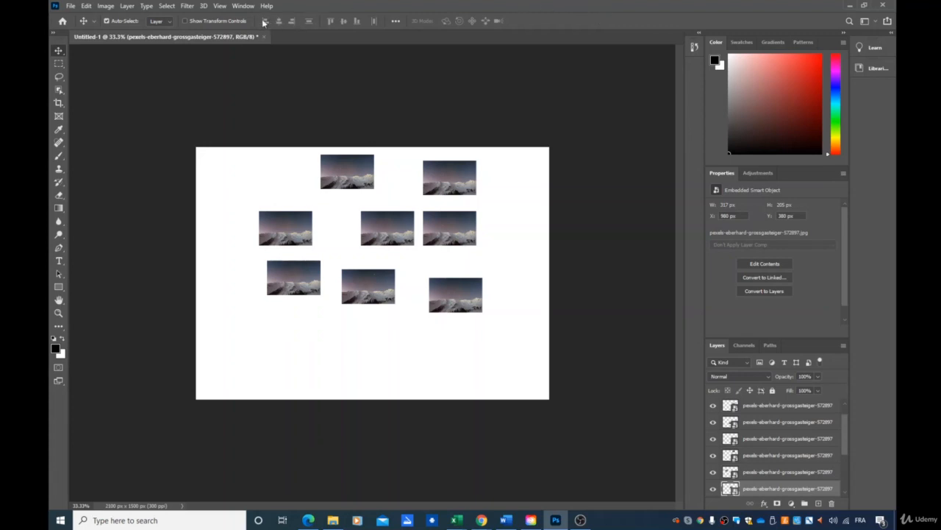
Step: Look at the additional align and distribute options, then close them and deselect all layers
click(394, 22)
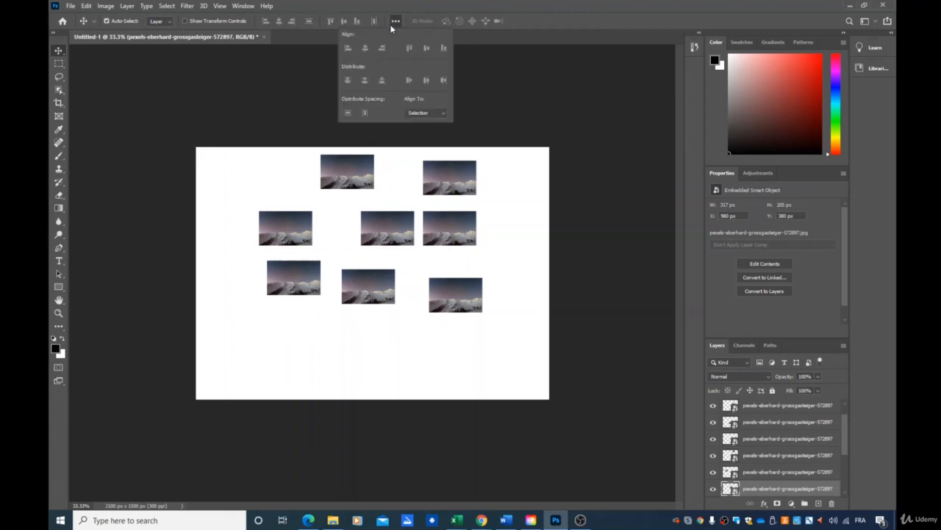
click(500, 203)
click(501, 203)
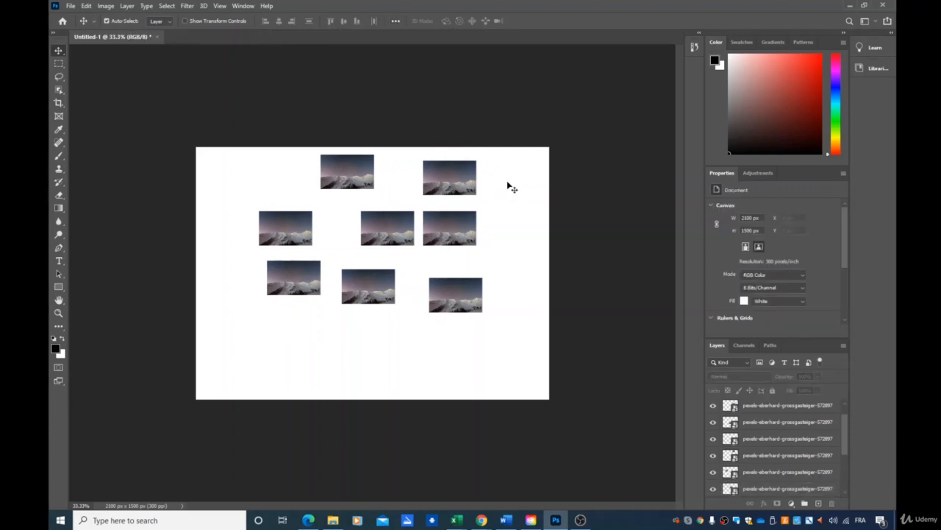
Step: Select the top three photo layers and align their bottom edges
scroll(788, 456, up, 1)
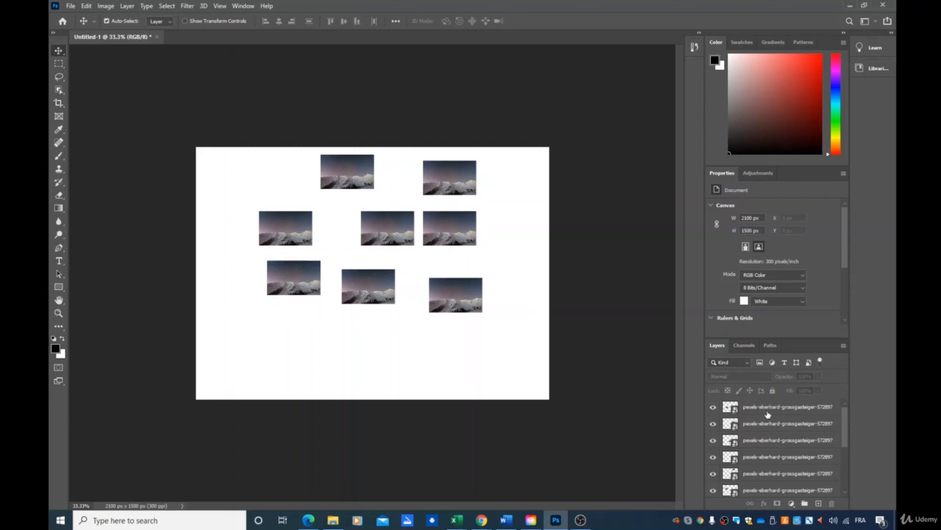
click(765, 409)
ctrl+click(767, 429)
ctrl+click(765, 442)
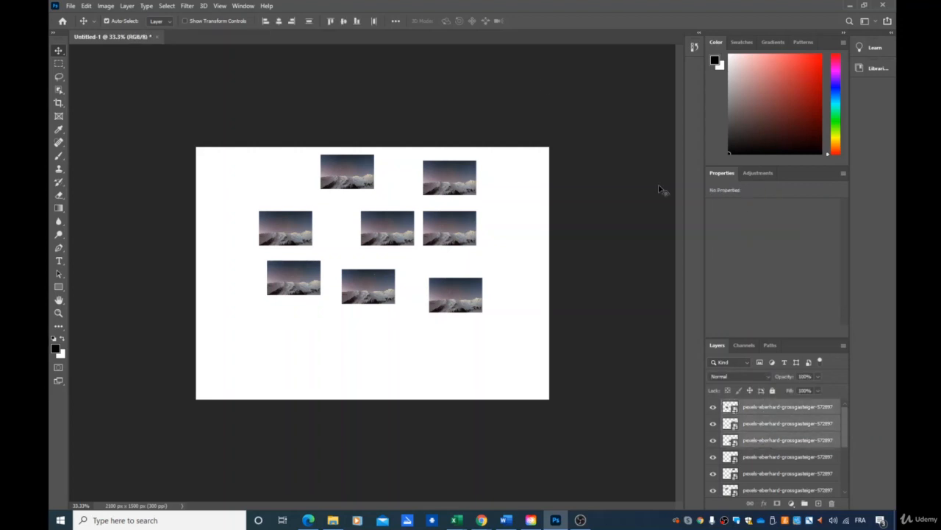
click(357, 23)
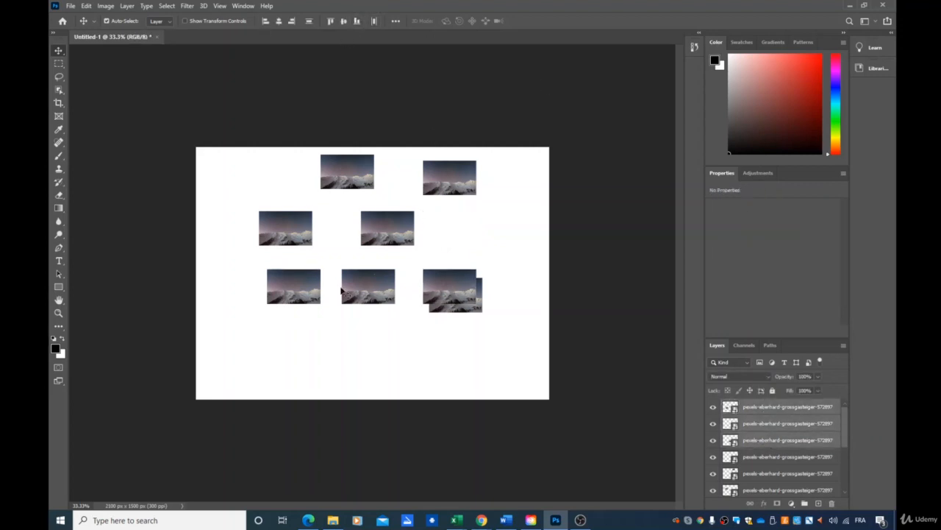
Step: Move the three bottom-aligned photos one by one to the lower part of the canvas and deselect all layers
click(420, 326)
drag(372, 294, 376, 351)
drag(301, 299, 306, 355)
drag(458, 299, 465, 363)
click(603, 220)
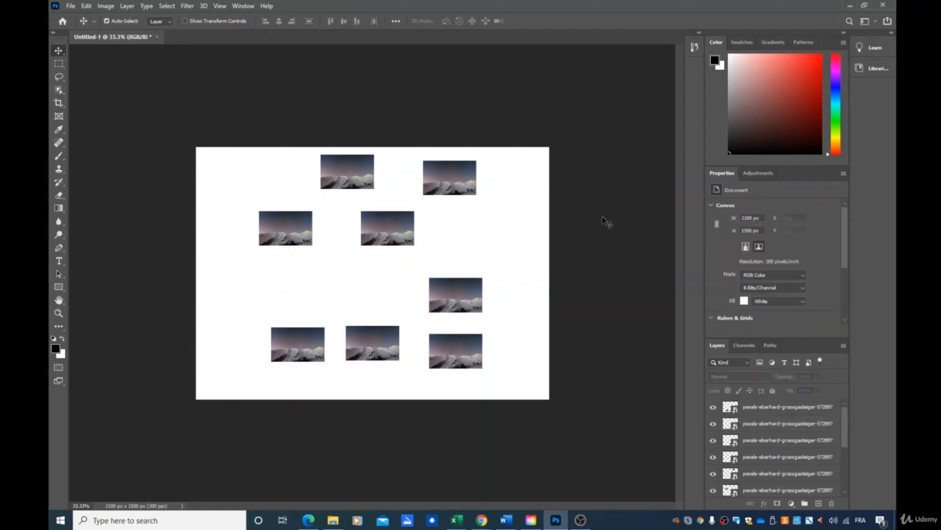